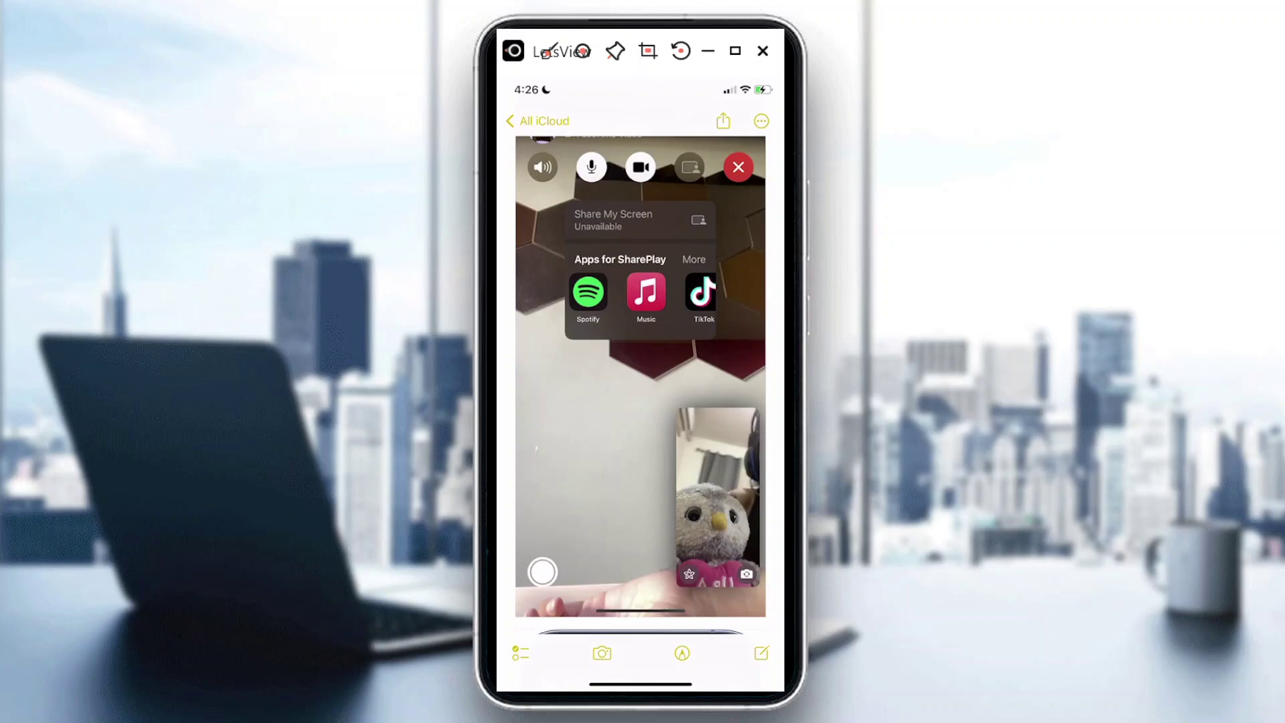
scroll(639, 401, "down", 5)
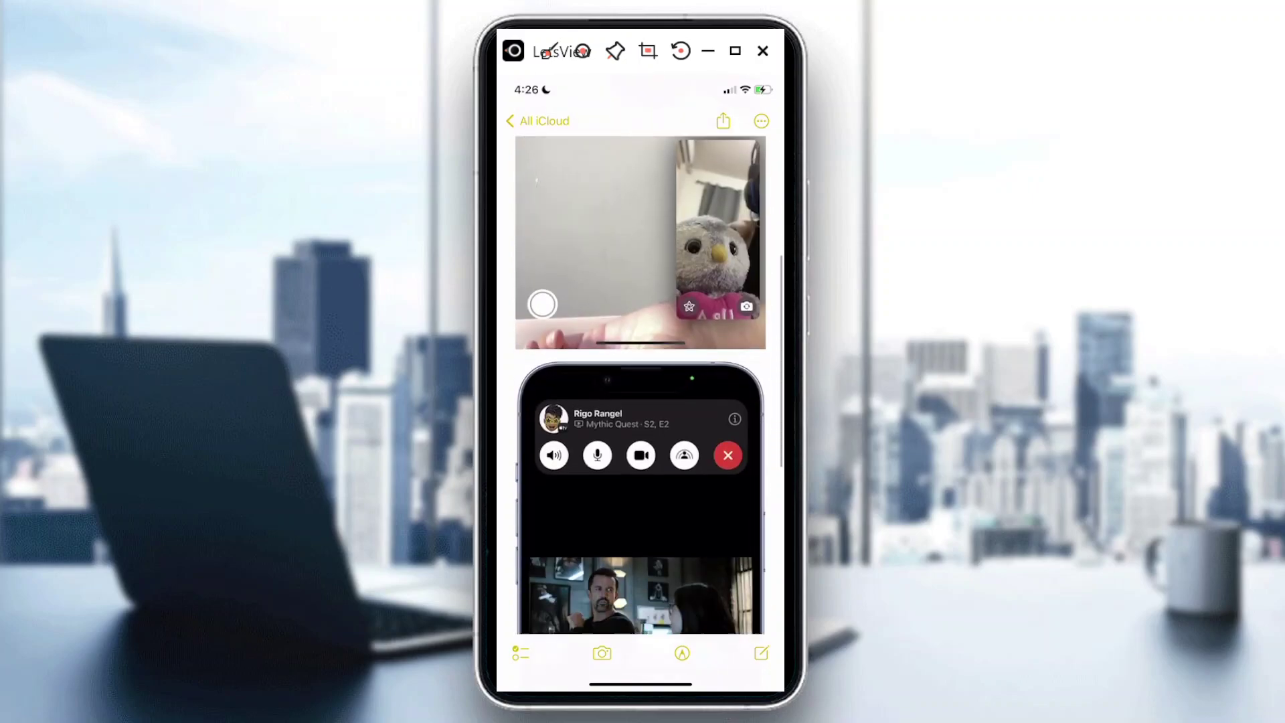
scroll(640, 402, "down", 1)
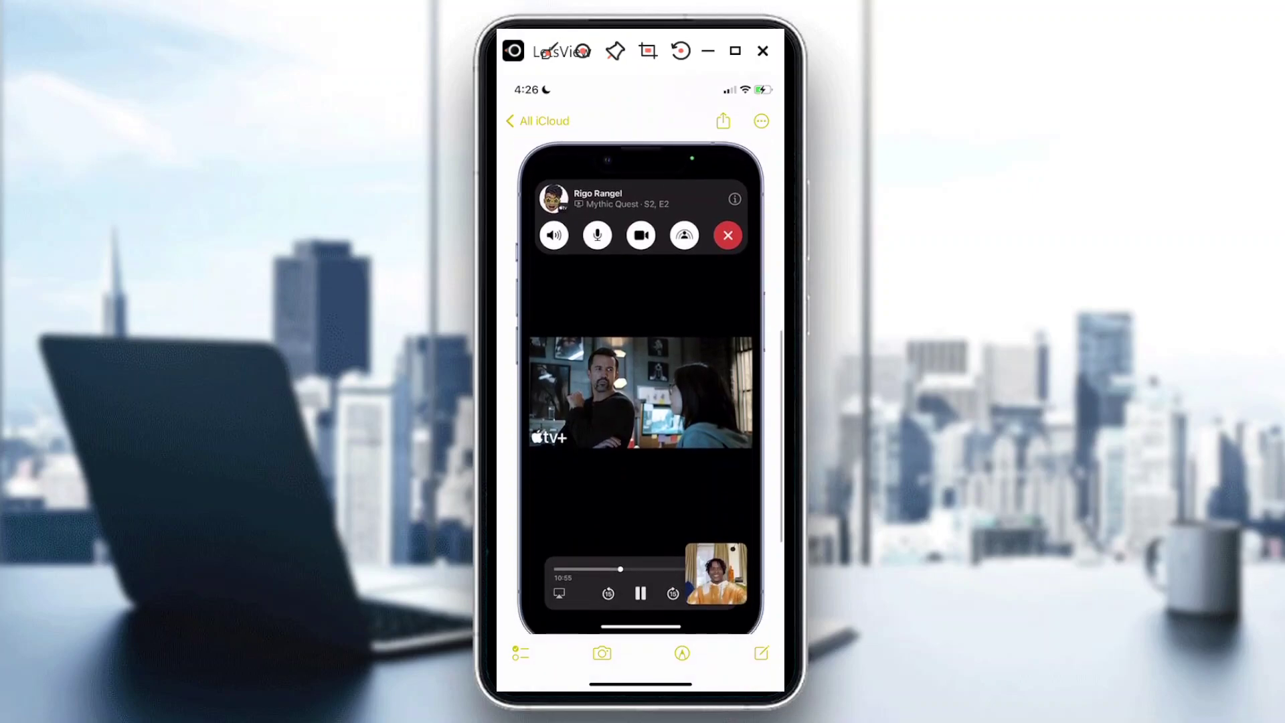